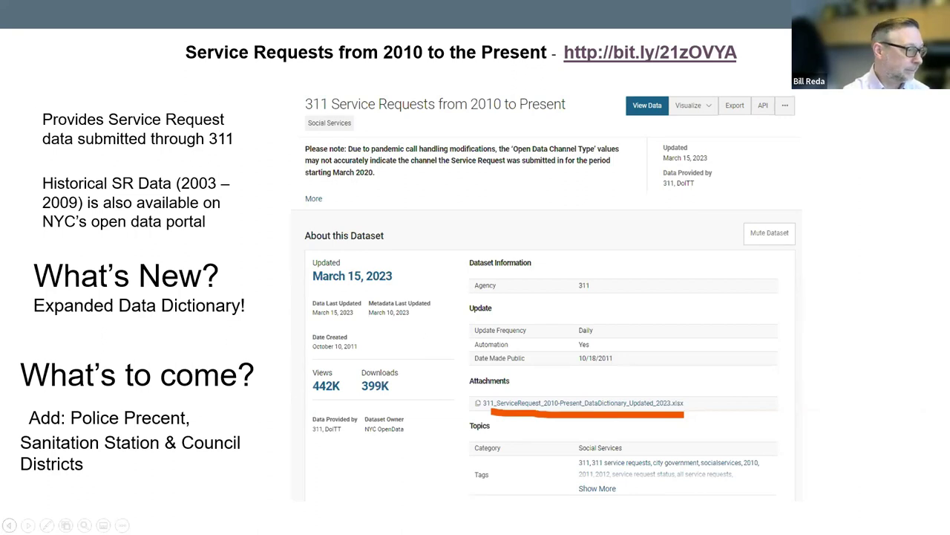
Switch to the 311 data dictionary workbook in Excel and filter the Agency column to only New York City Police Department
key("alt+Tab")
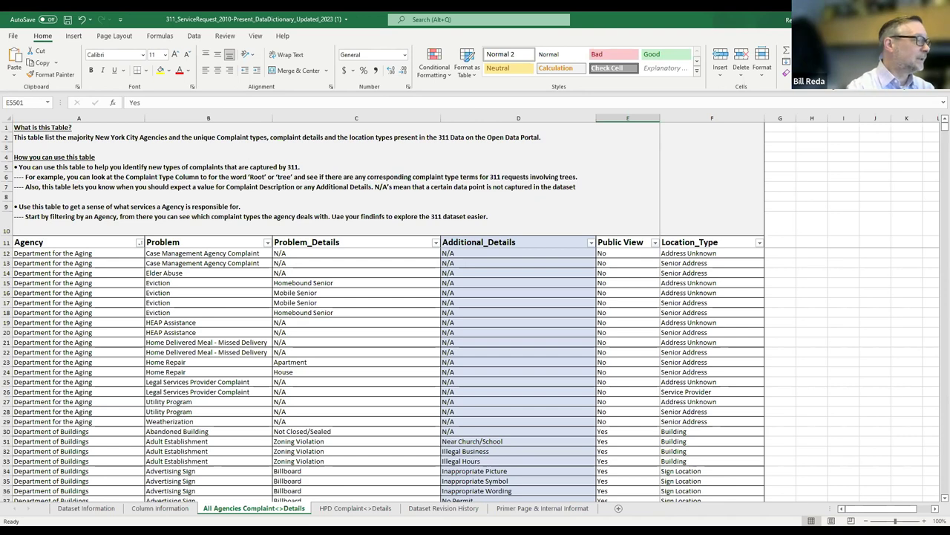
left_click(140, 244)
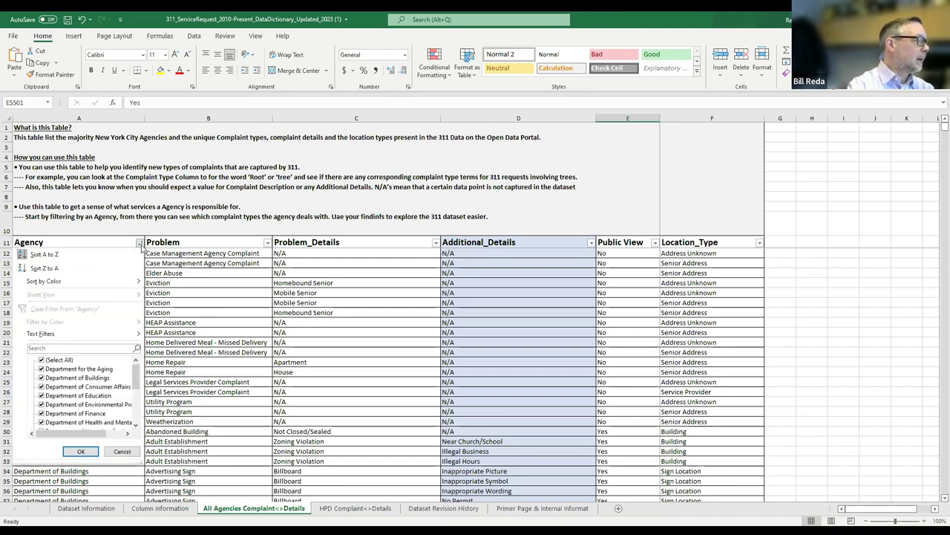
left_click(41, 360)
scroll(58, 375, "down", 3)
scroll(72, 381, "down", 1)
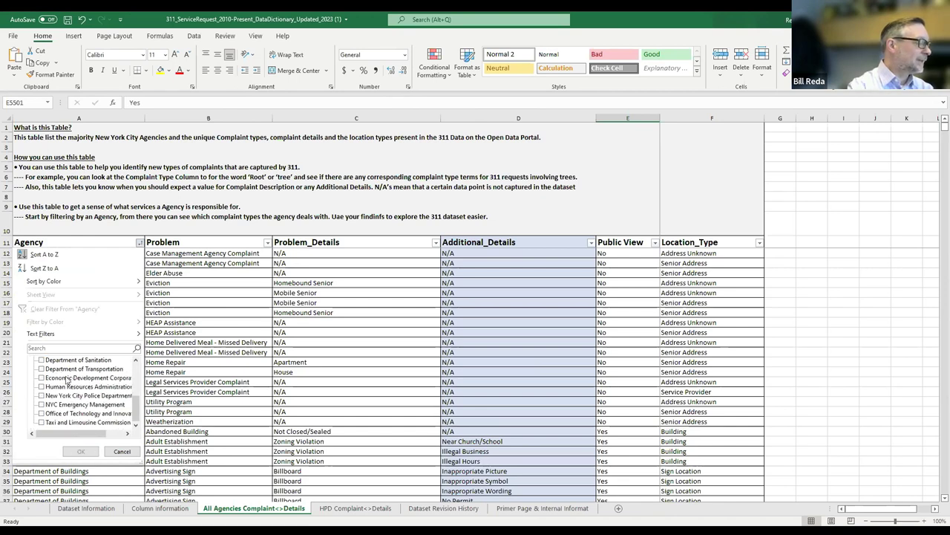
left_click(42, 395)
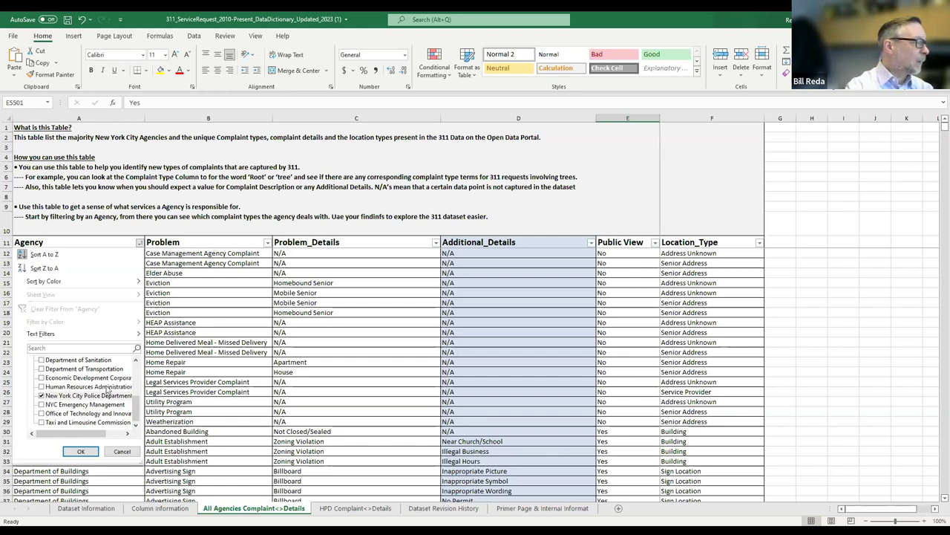
left_click(82, 451)
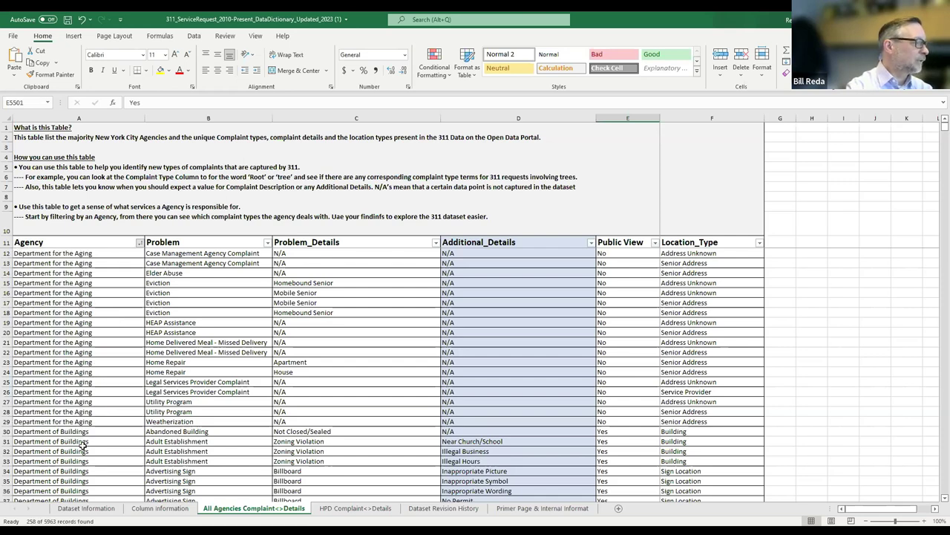
Look through the police department's complaint rows and filter the Problem column to only Noise - Residential
scroll(211, 409, "down", 20)
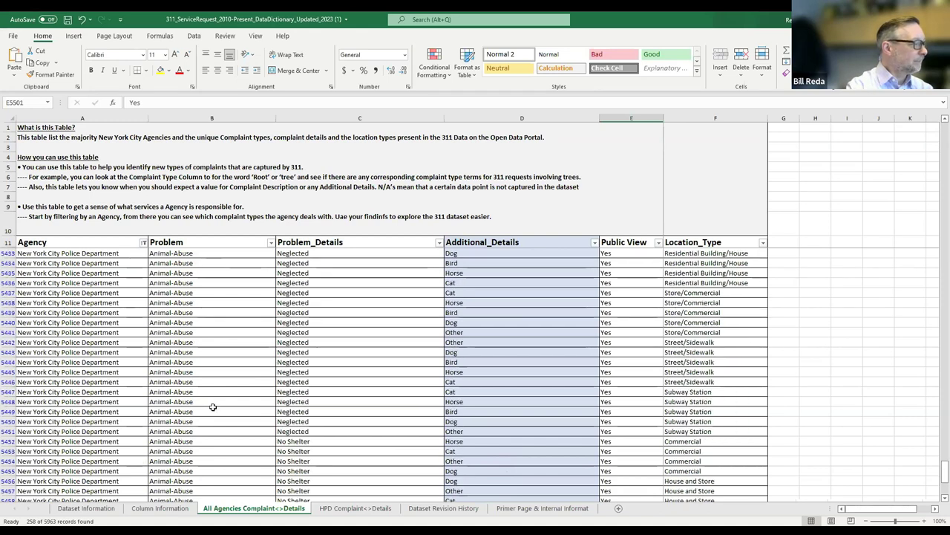
scroll(211, 407, "down", 18)
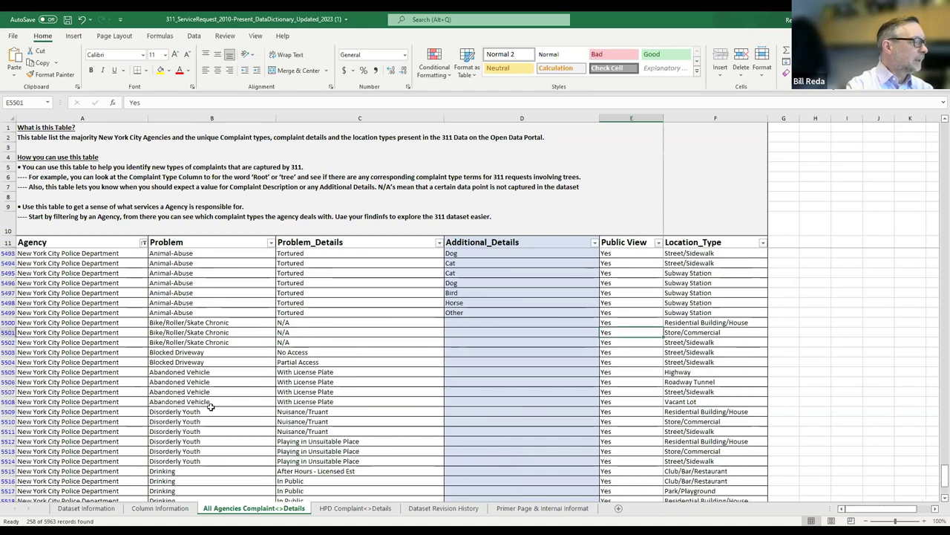
scroll(210, 407, "down", 20)
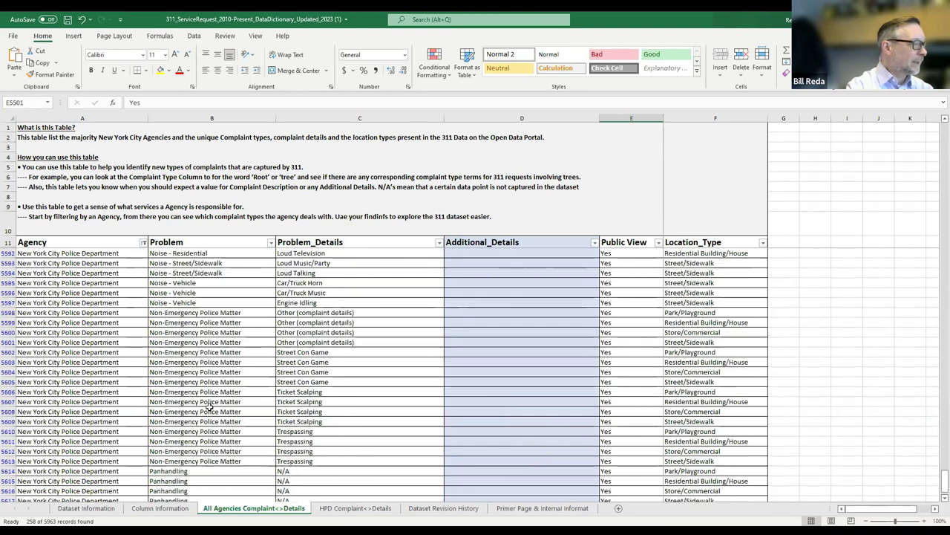
scroll(209, 406, "down", 2)
scroll(209, 407, "up", 4)
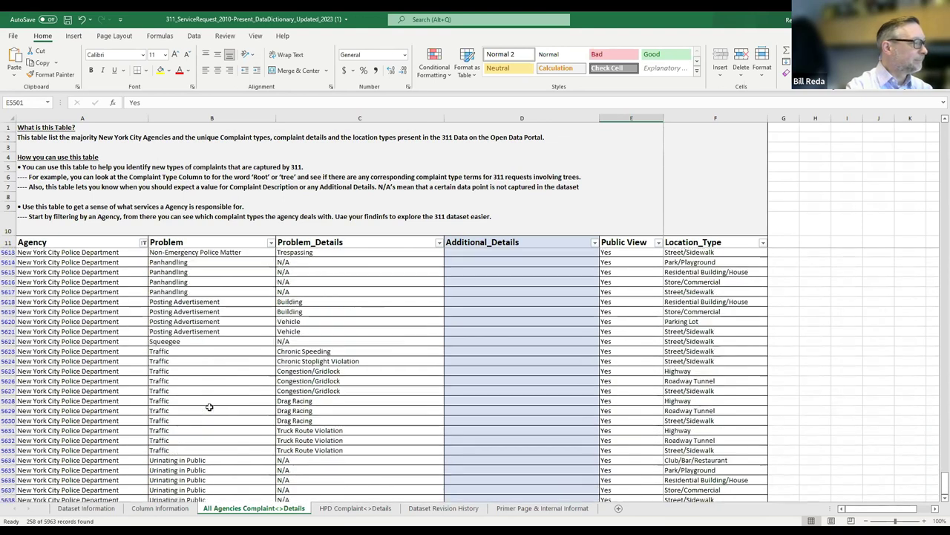
scroll(209, 407, "up", 6)
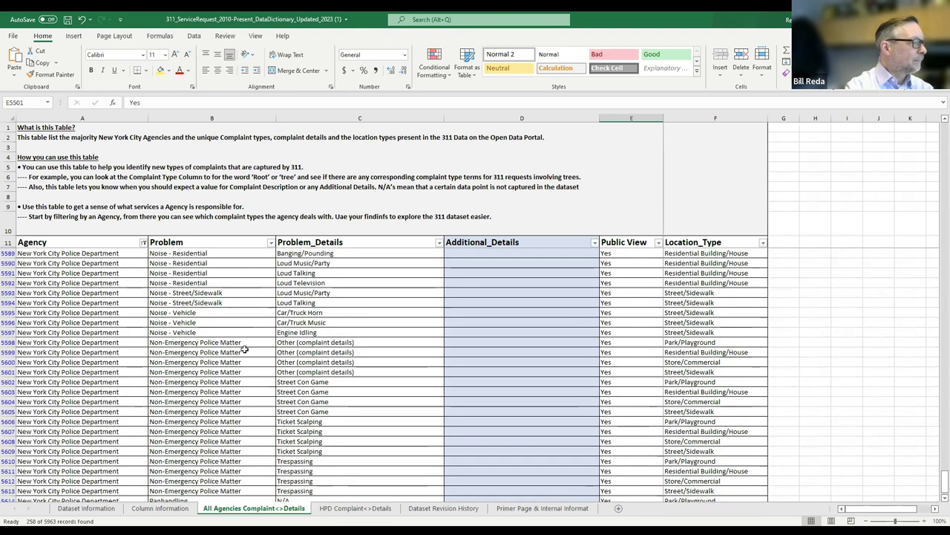
left_click(270, 243)
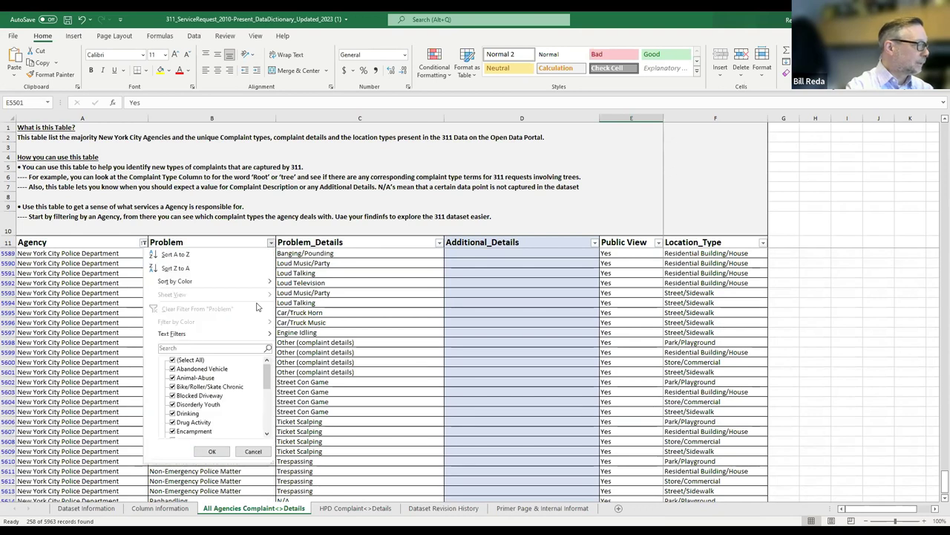
left_click(172, 361)
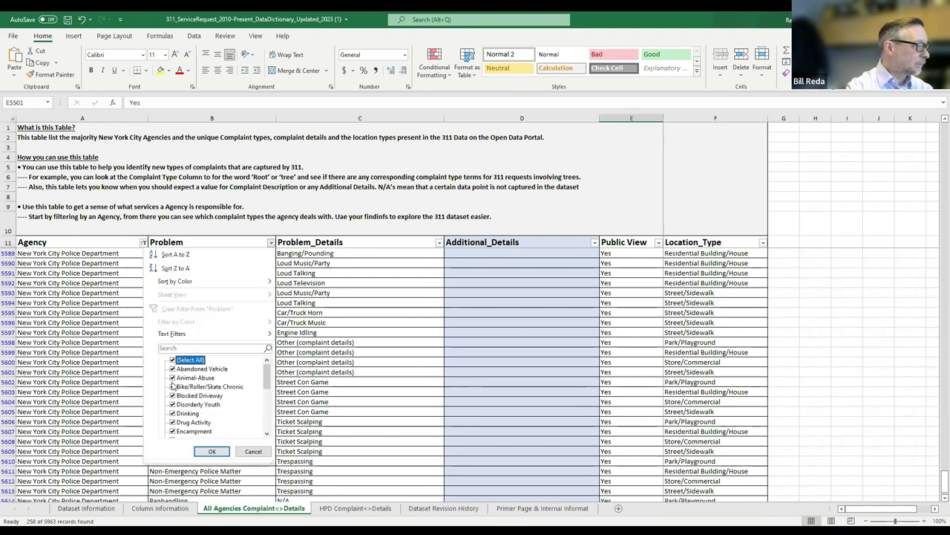
scroll(179, 423, "down", 1)
scroll(178, 423, "down", 2)
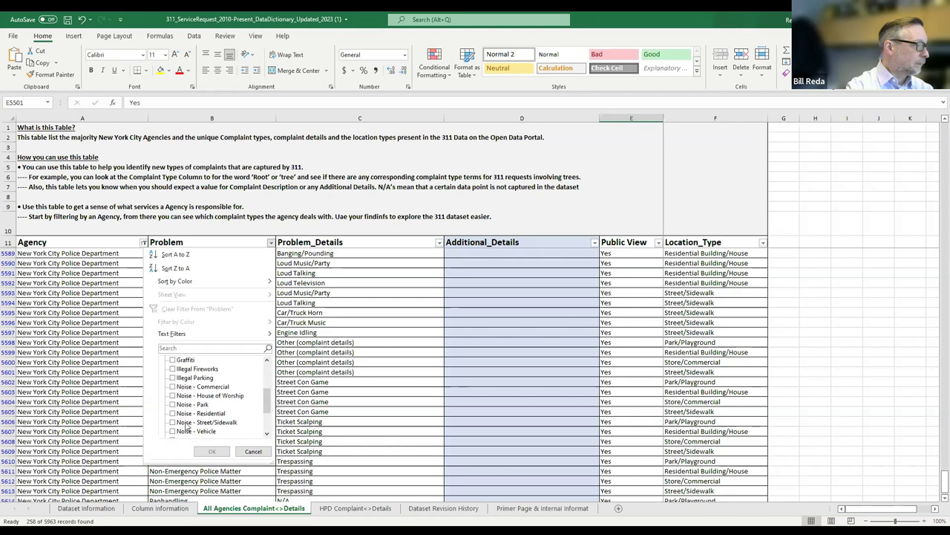
left_click(173, 413)
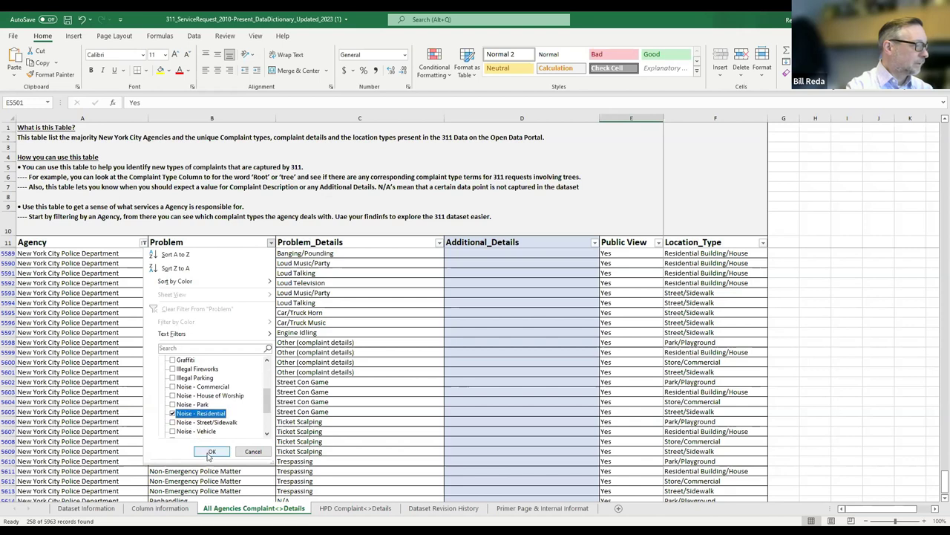
left_click(212, 451)
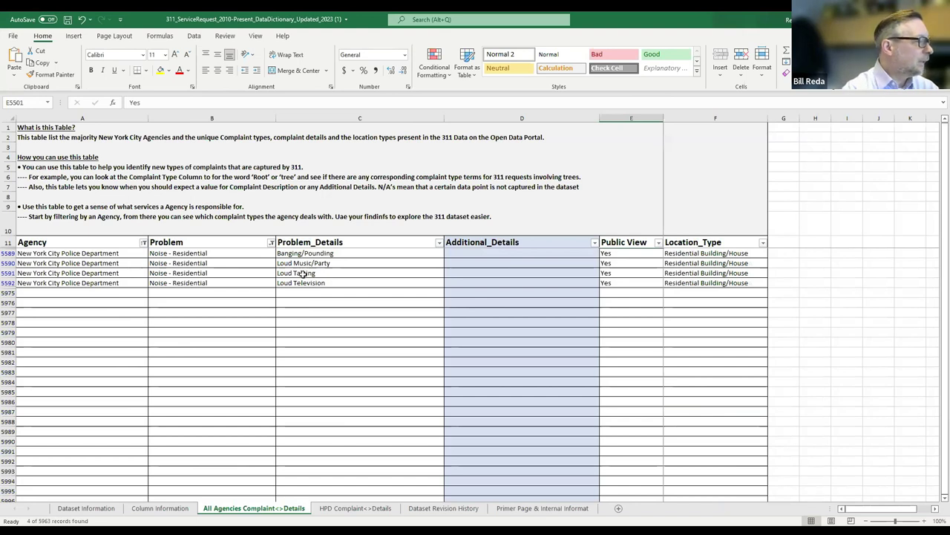
Examine the Problem_Details entries for residential noise, from Banging/Pounding through Loud Television
left_click_drag(315, 254, 319, 282)
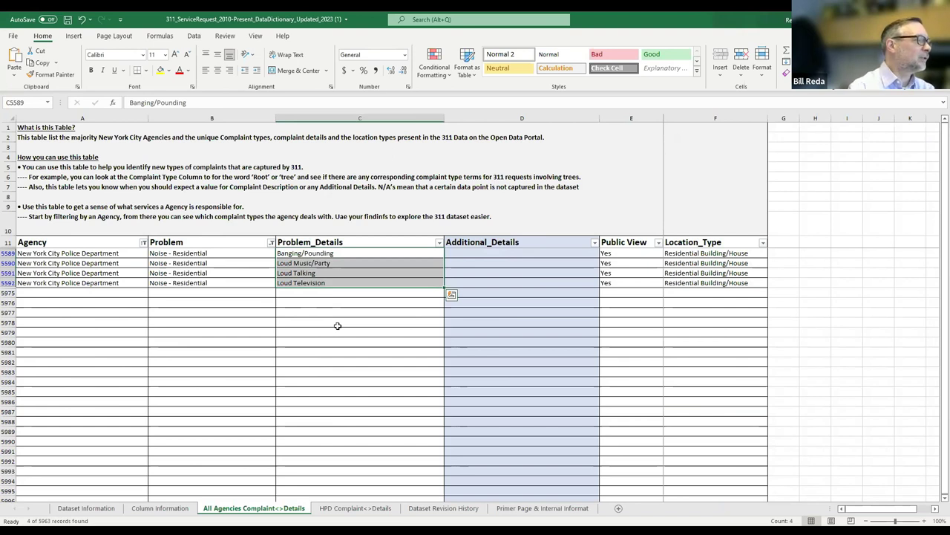
left_click(341, 257)
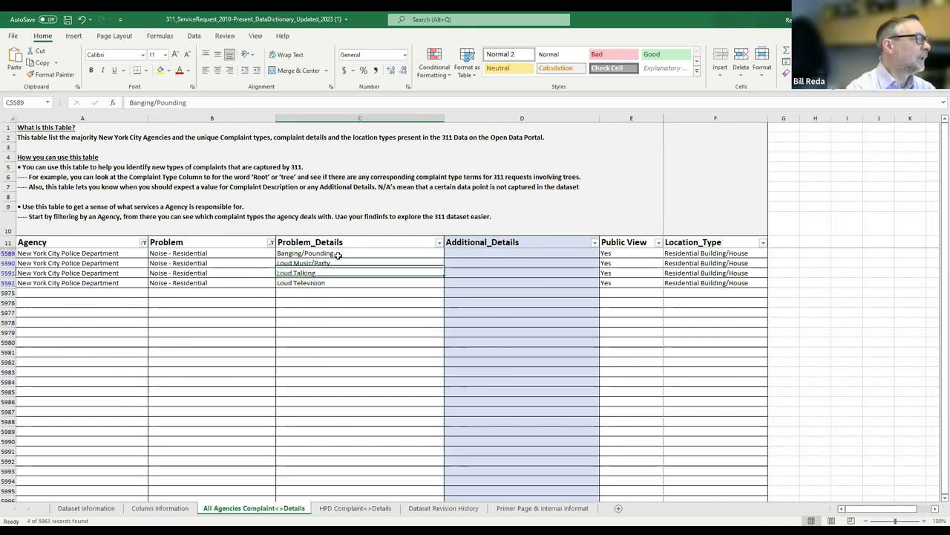
left_click(361, 272)
left_click(358, 263)
left_click(349, 273)
left_click(350, 283)
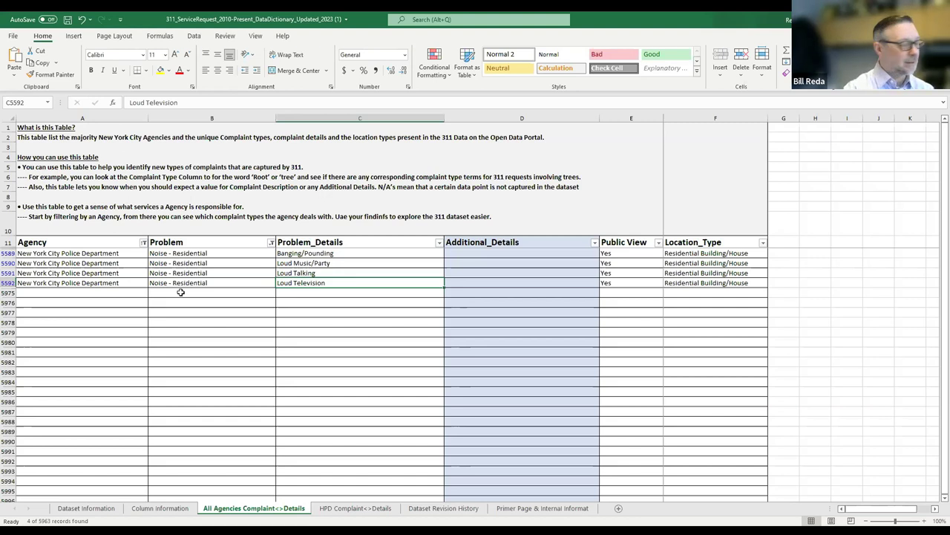
Reset the Problem column filter to include all problem types again
left_click(272, 243)
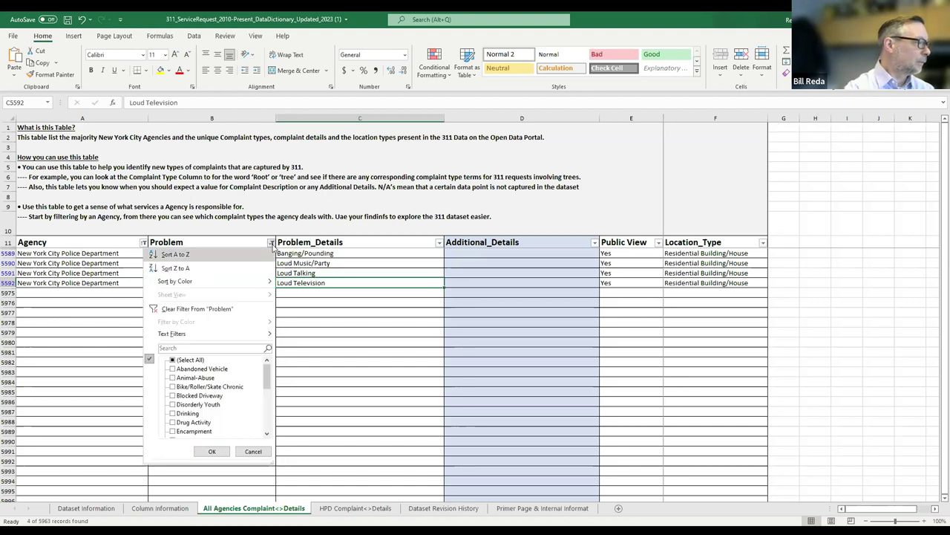
left_click(173, 360)
left_click(212, 450)
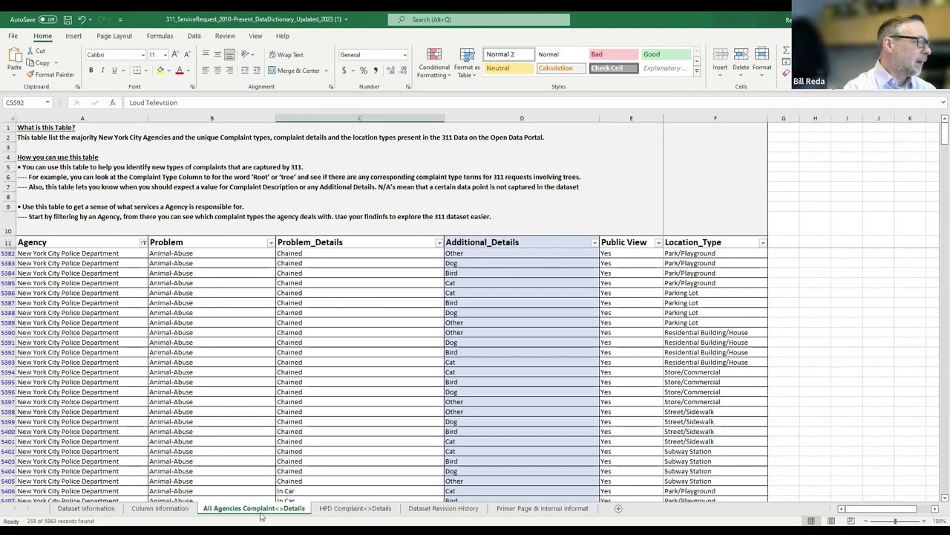
Examine the workbook's HPD complaint details, Column Information and Dataset Information sheets
left_click(349, 509)
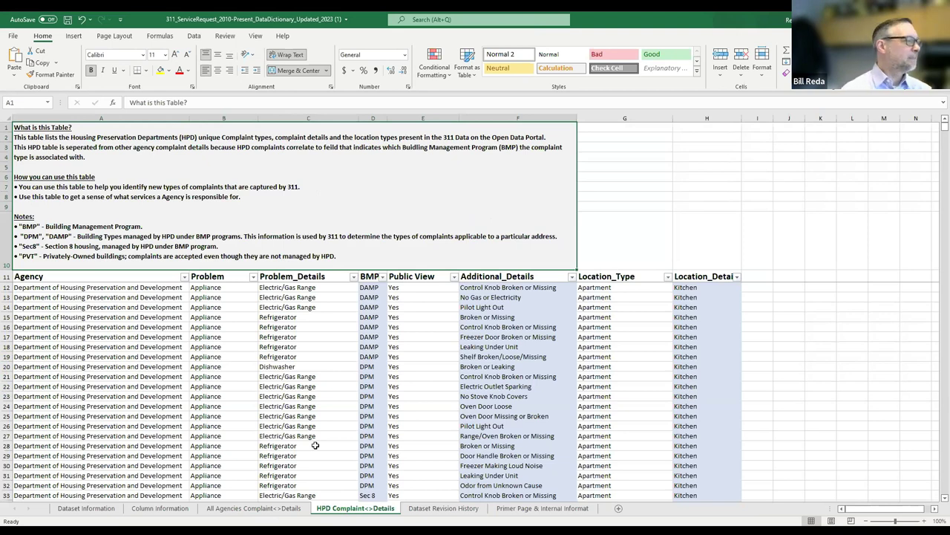
scroll(247, 373, "down", 15)
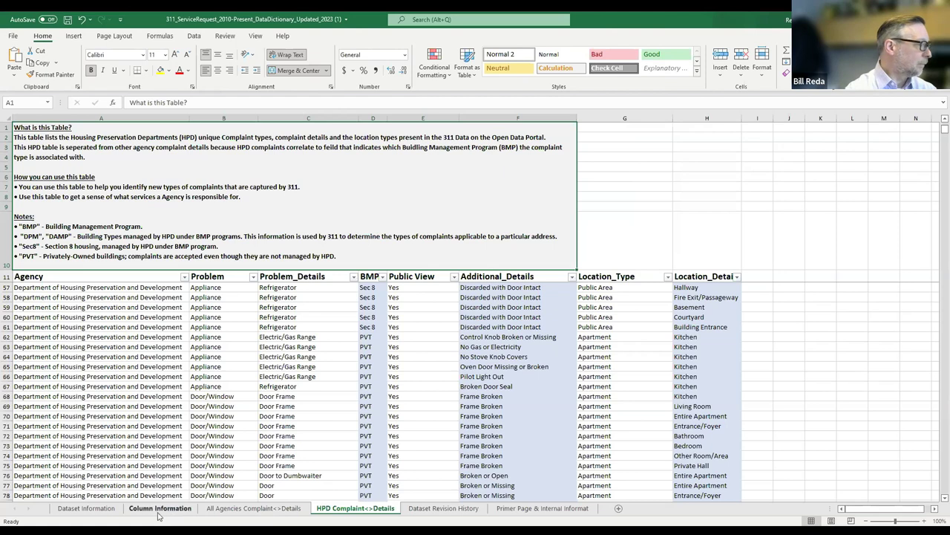
left_click(86, 508)
left_click(159, 508)
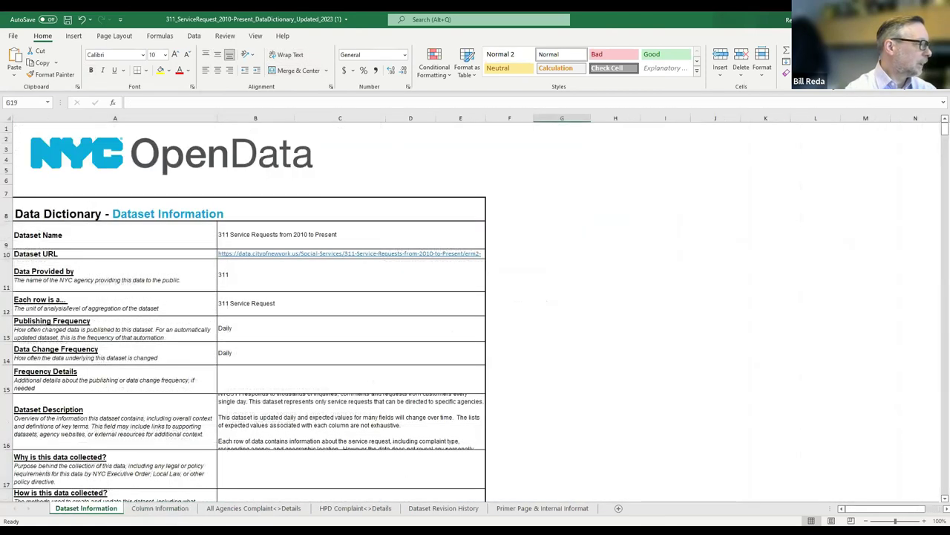
scroll(312, 405, "down", 2)
scroll(310, 416, "up", 6)
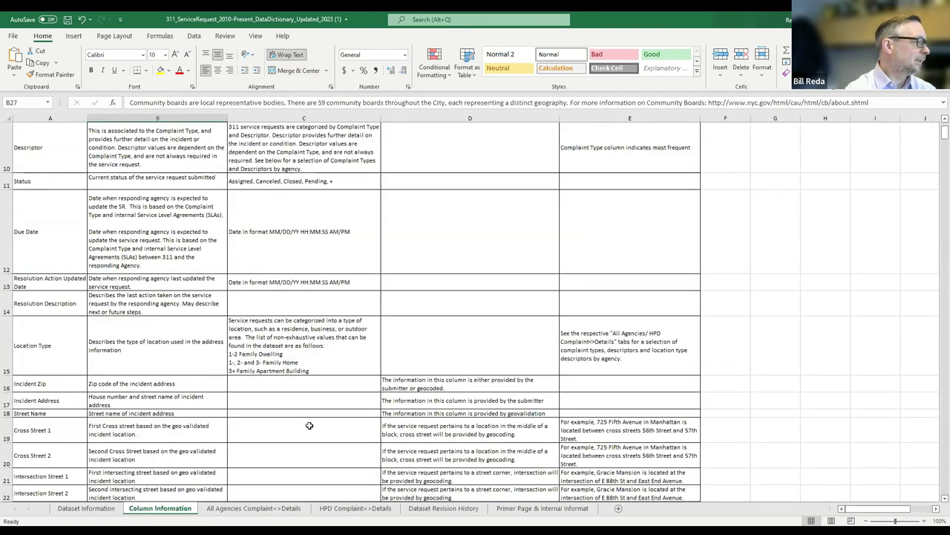
scroll(315, 433, "down", 5)
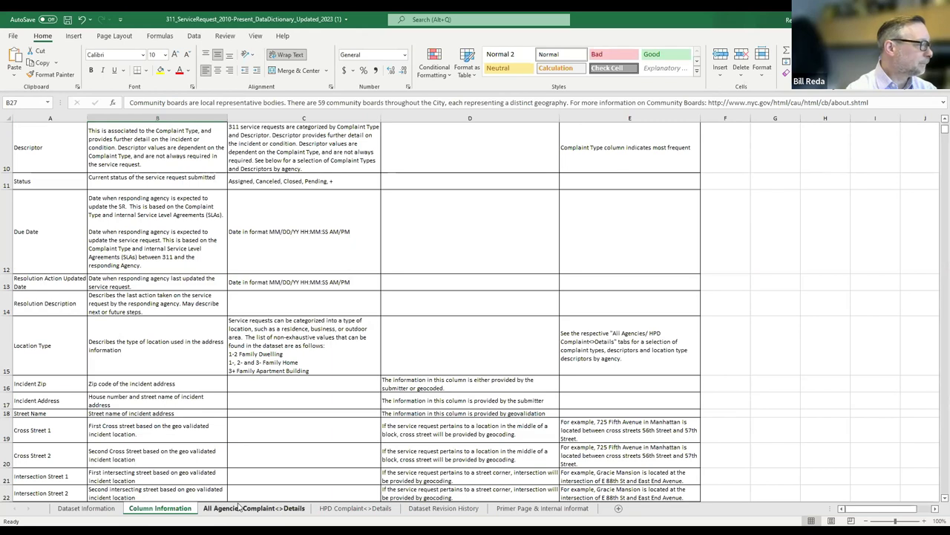
left_click(86, 508)
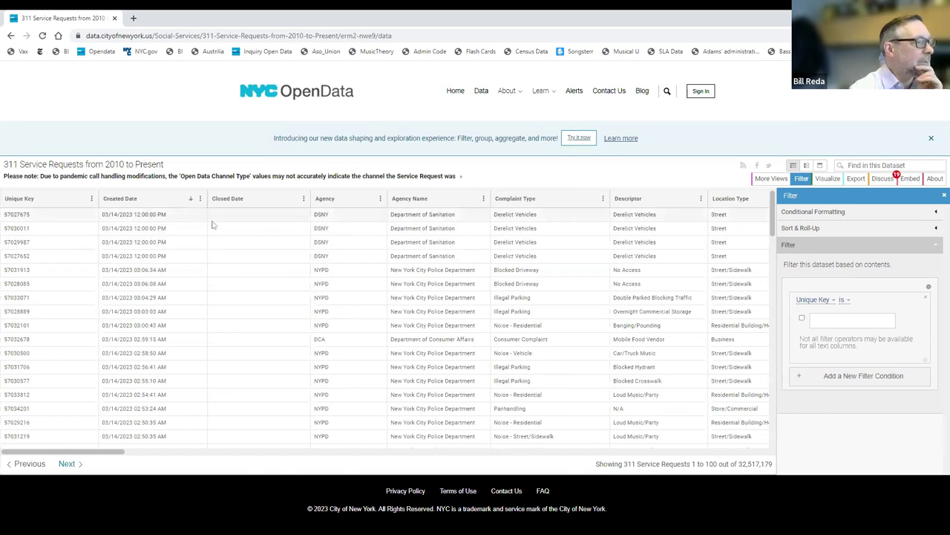
On the NYC Open Data page in the browser, filter the 311 dataset to Created Date after 03/01/2023 and open the export options
scroll(425, 270, "down", 15)
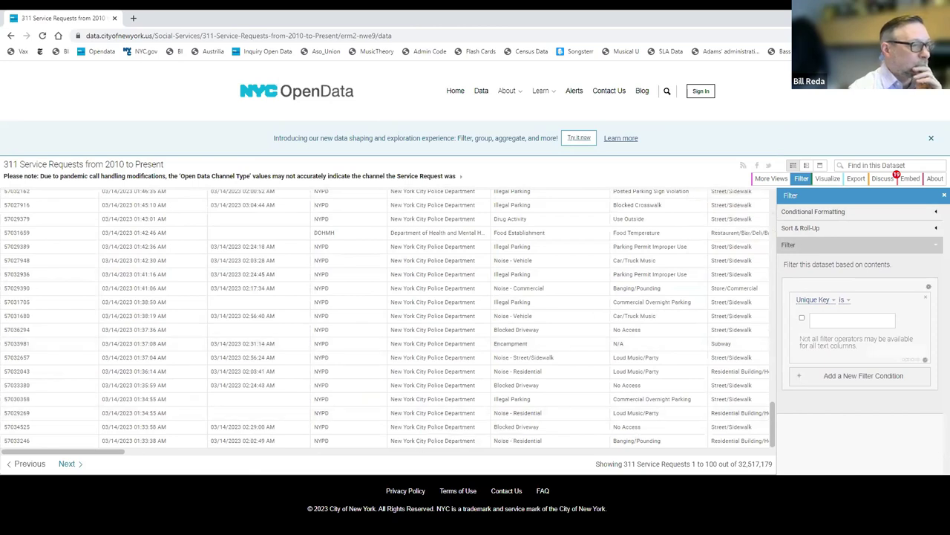
left_click(815, 304)
left_click(753, 296)
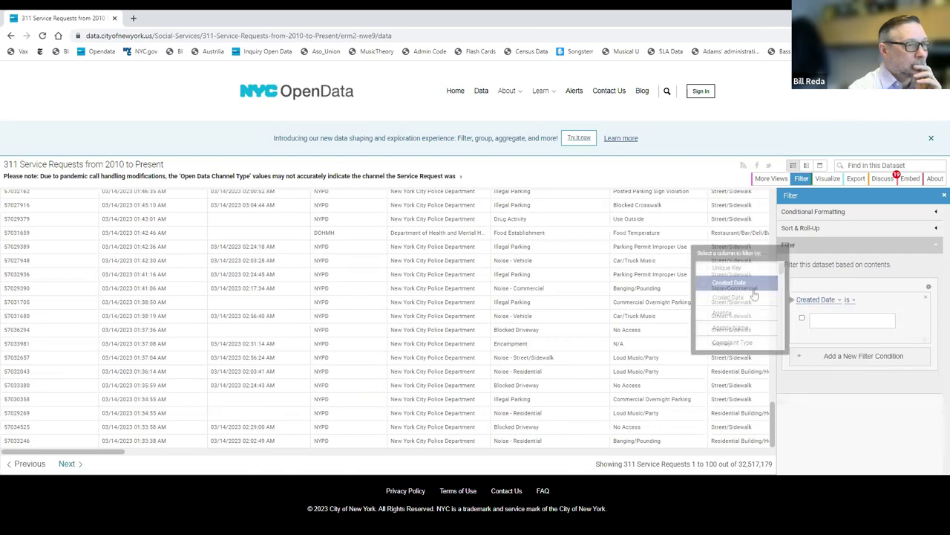
left_click(849, 301)
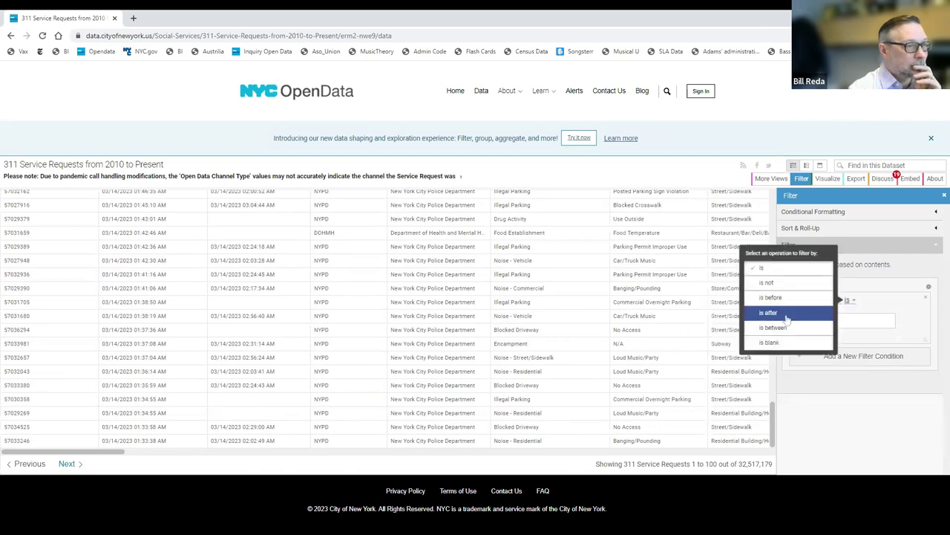
left_click(787, 315)
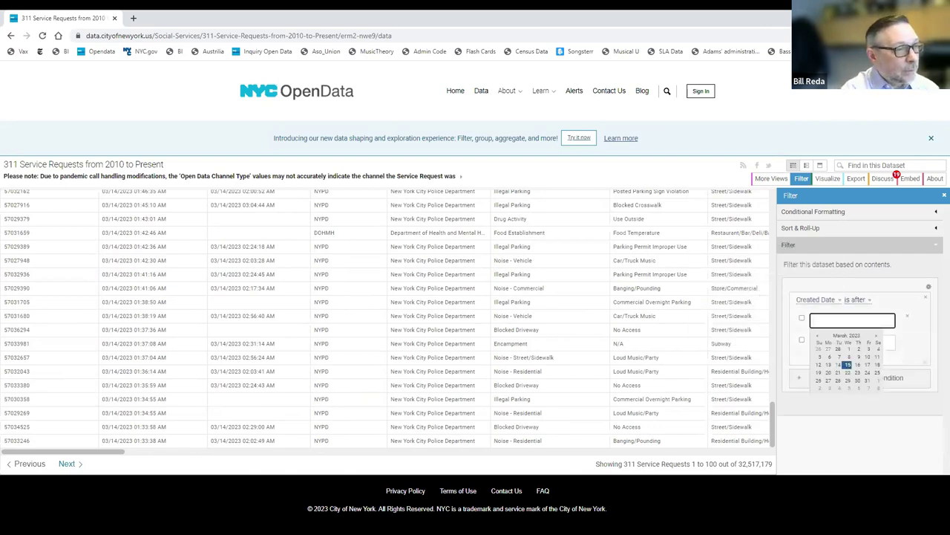
left_click(850, 349)
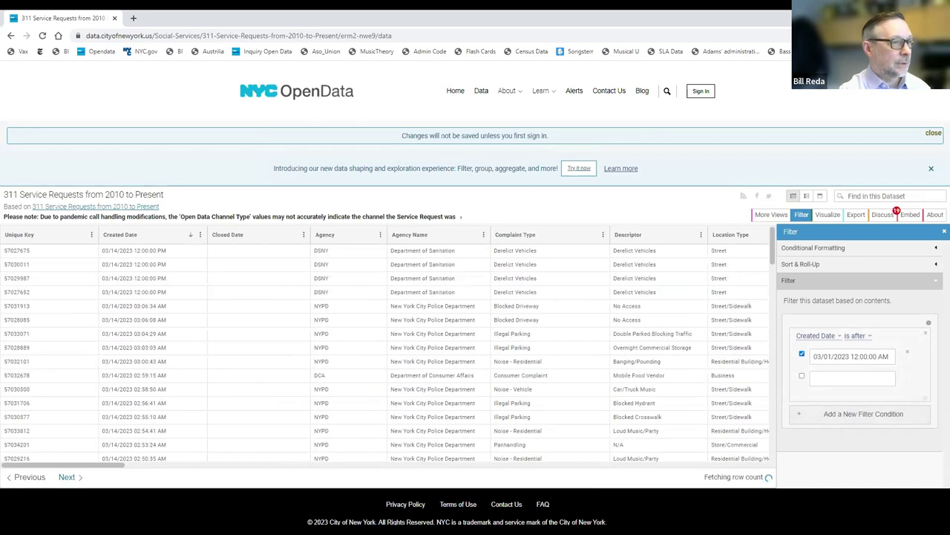
left_click(856, 214)
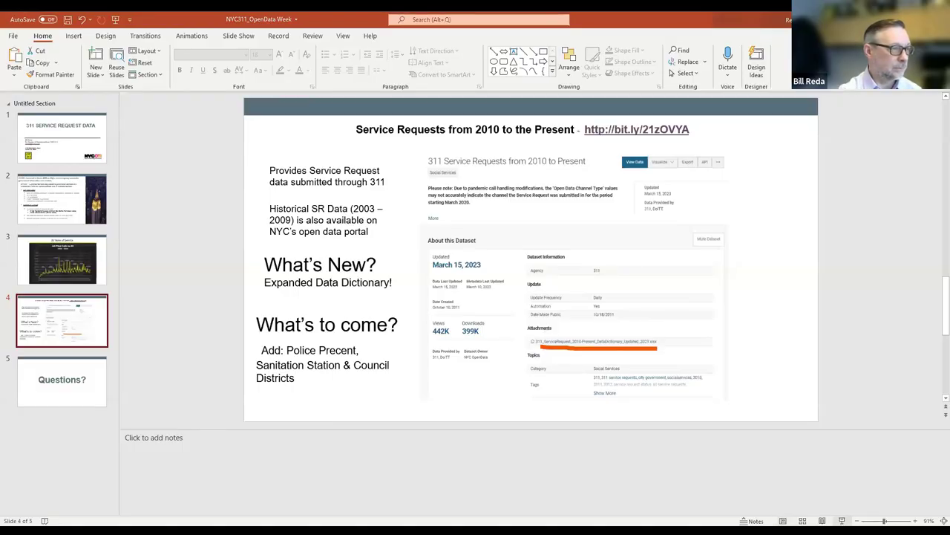
Switch to PowerPoint and resume the slide show from the Service Requests slide
key("shift+F5")
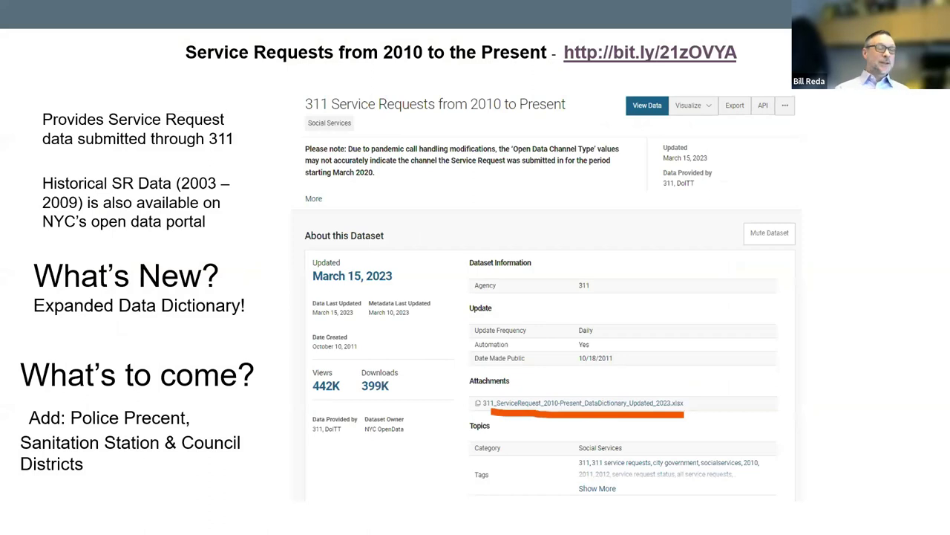